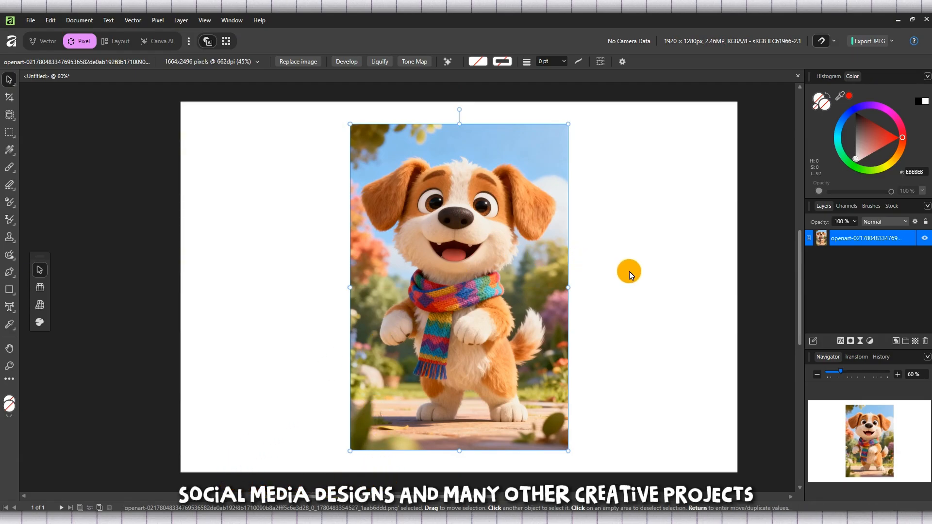
Shrink the dog photo slightly from its corner and snap it to the page centre
left_click_drag(568, 451, 562, 472)
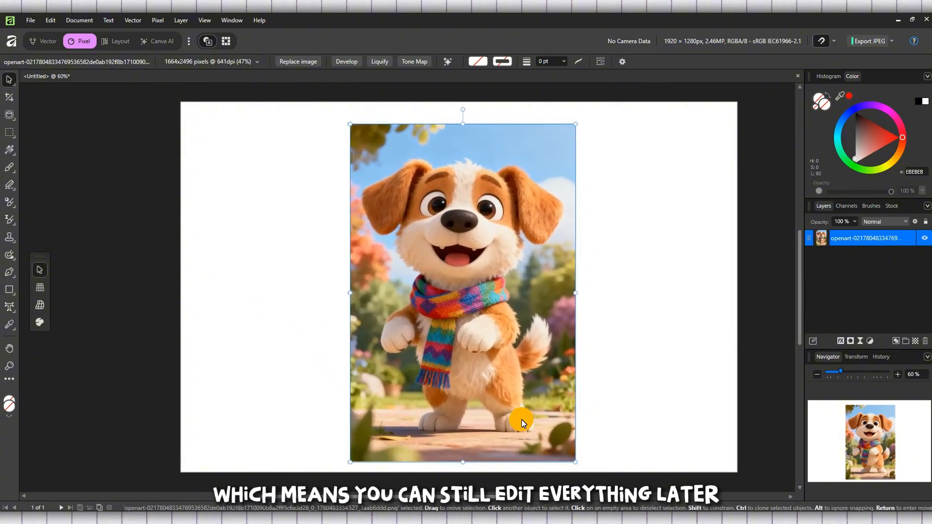
mouse_move(521, 420)
left_mouse_down()
mouse_move(497, 416)
mouse_move(517, 416)
left_mouse_up()
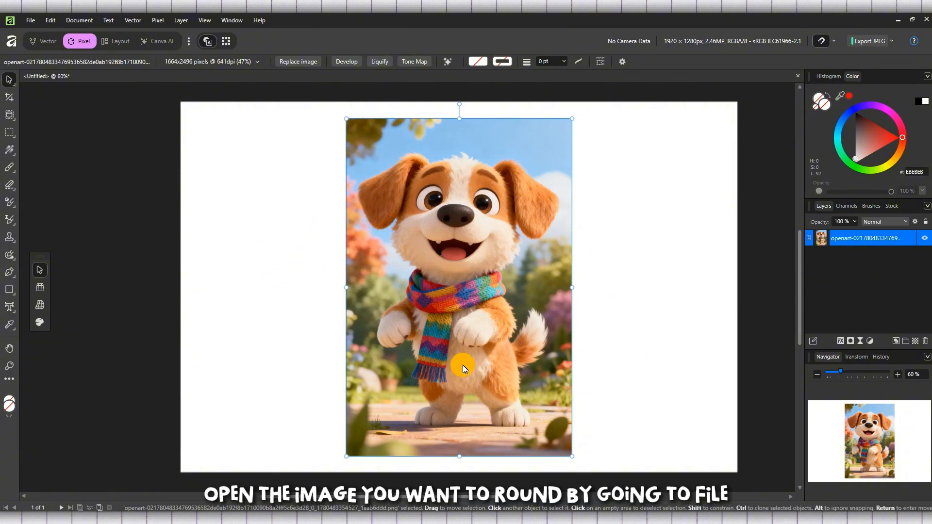
left_click(30, 22)
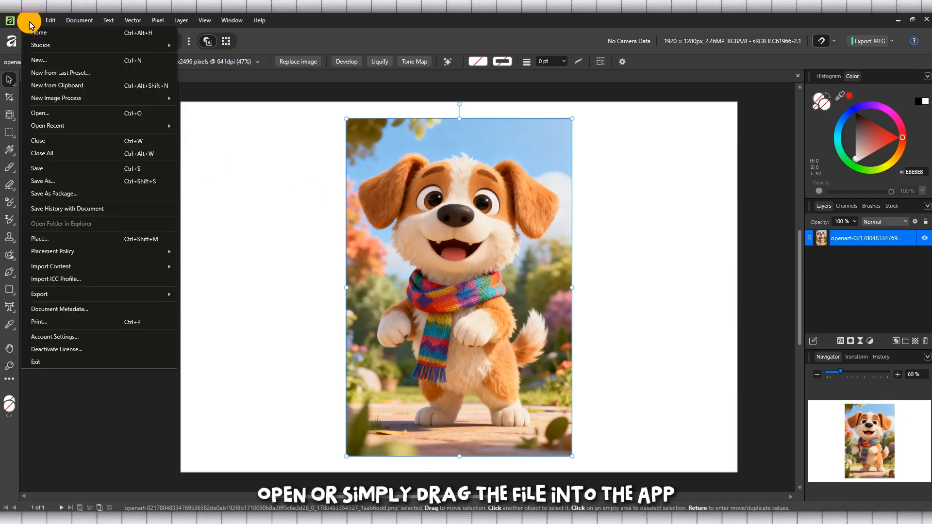
left_click(66, 113)
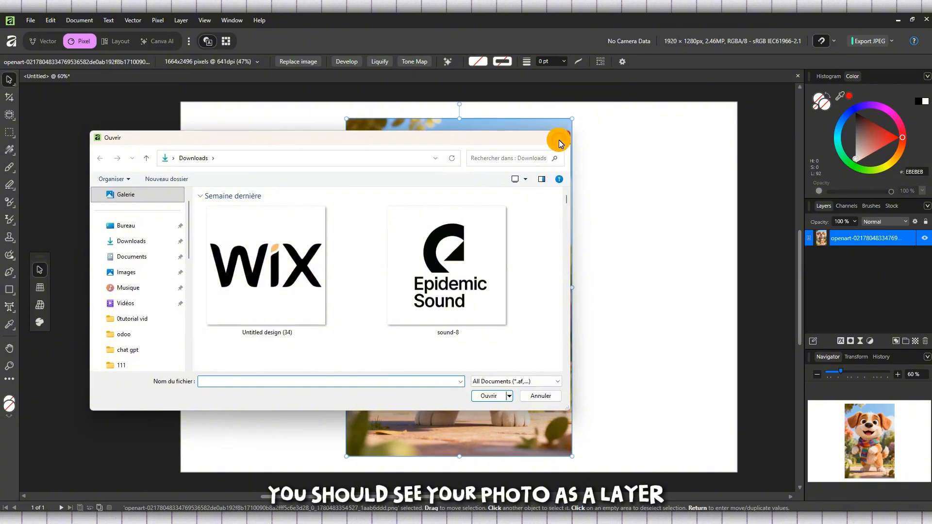
left_click(558, 140)
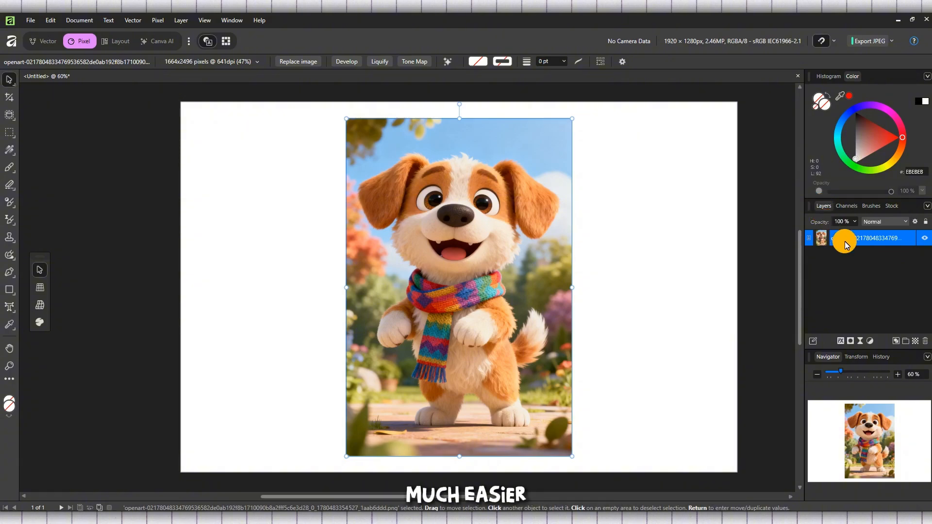
left_click(898, 260)
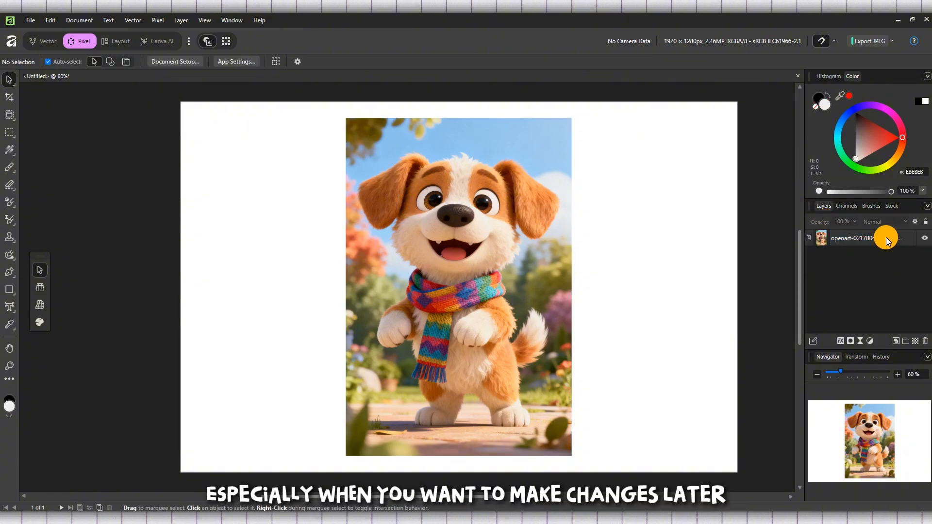
left_click(884, 237)
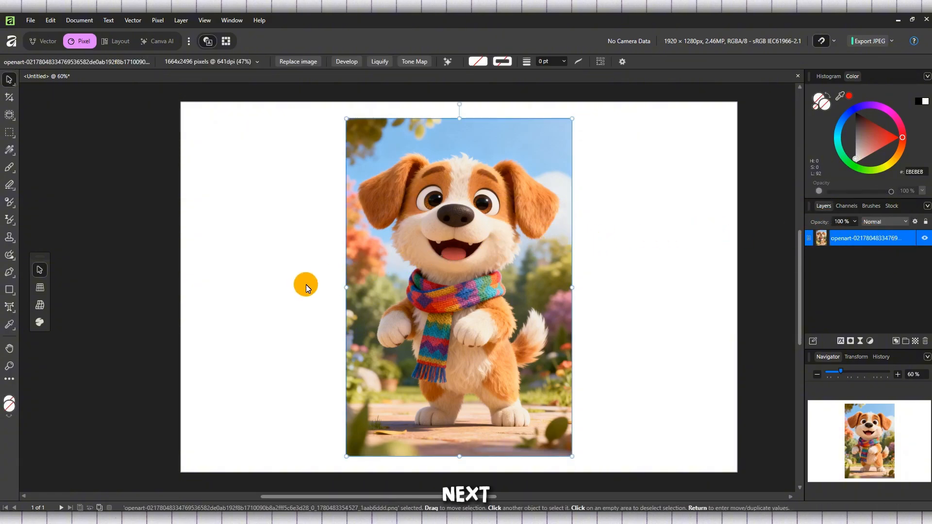
Deselect the photo and switch to the Rounded Rectangle Tool with 25% corners
left_click(292, 286)
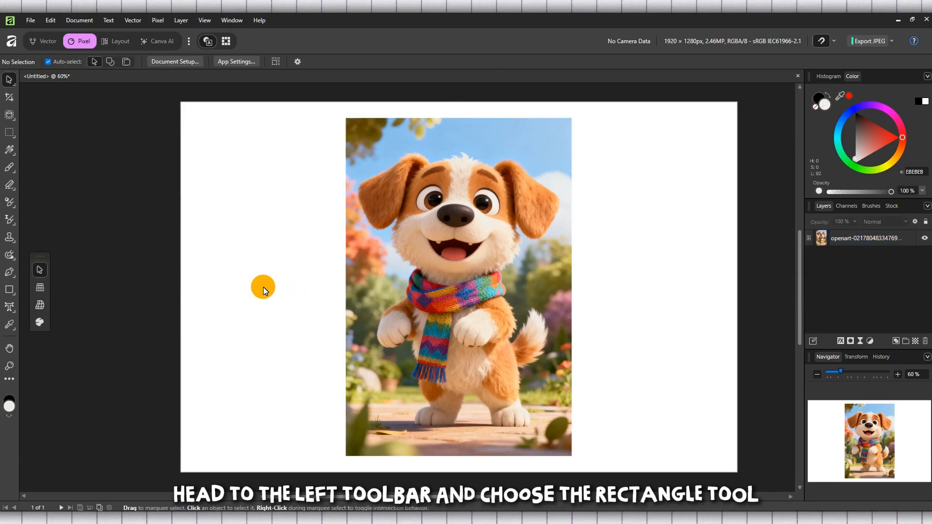
left_click(8, 292)
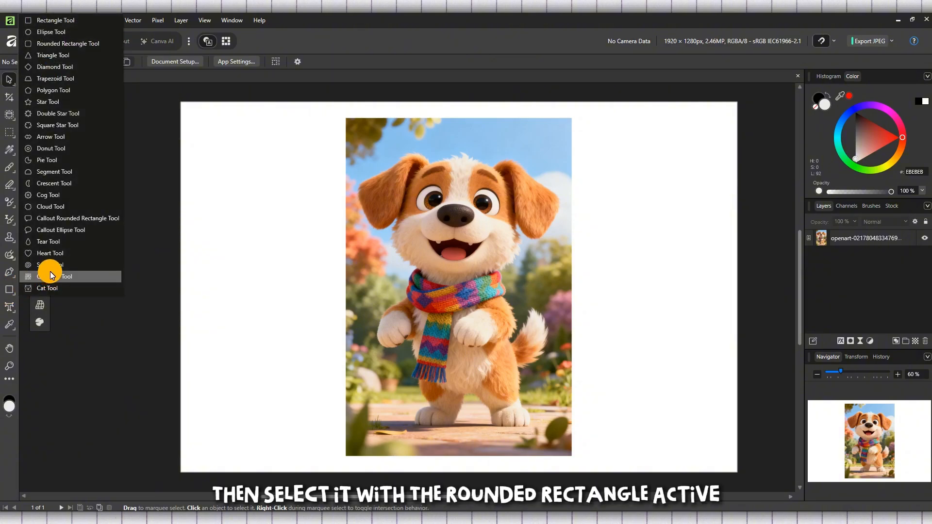
left_click(62, 42)
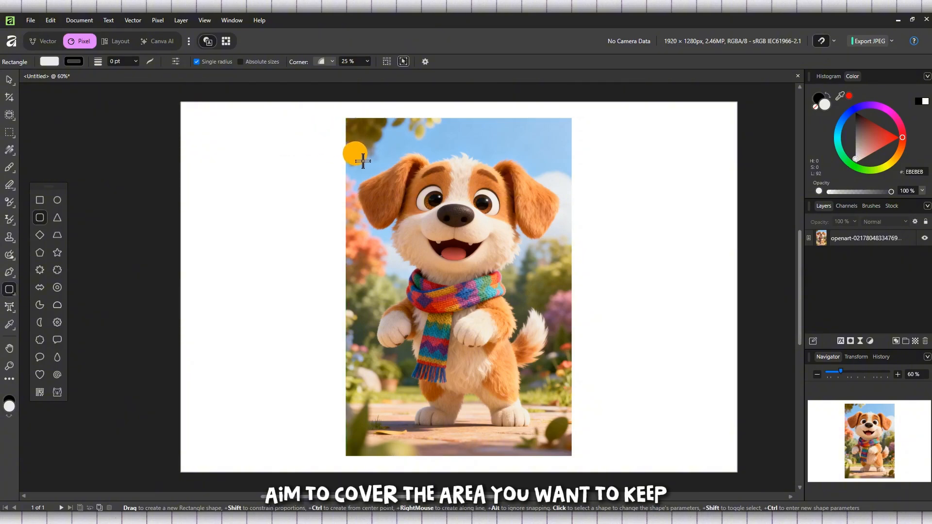
Draw a light grey rounded rectangle from the photo's top-left across to its right edge
left_click_drag(347, 152, 582, 328)
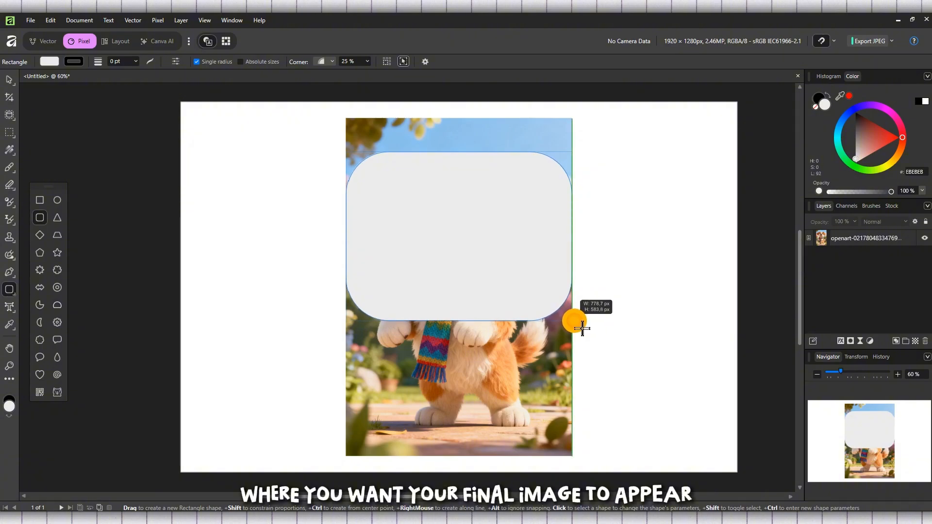
mouse_move(582, 328)
left_mouse_down()
mouse_move(577, 368)
mouse_move(578, 279)
mouse_move(562, 194)
mouse_move(581, 316)
left_mouse_up()
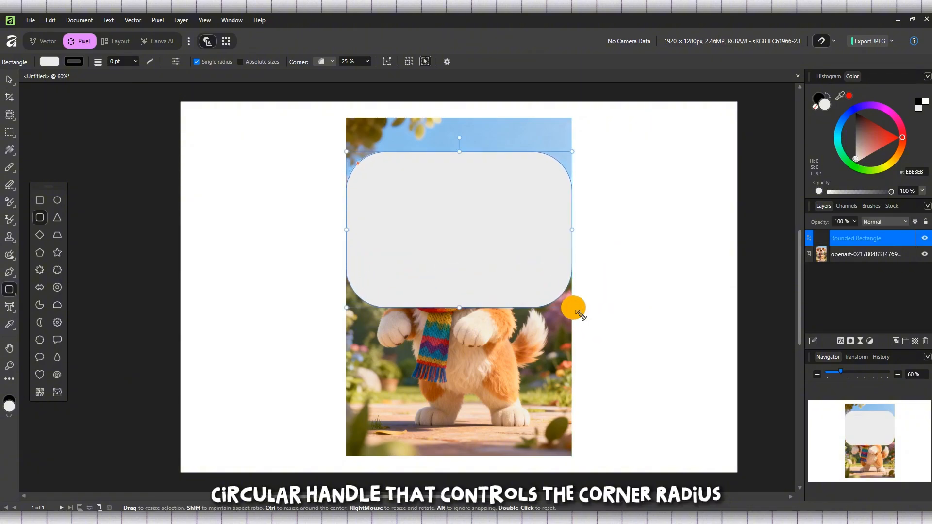
Fine-tune the rounded rectangle's bottom edge and raise its top edge slightly
mouse_move(465, 310)
left_mouse_down()
mouse_move(463, 340)
mouse_move(468, 305)
mouse_move(471, 315)
left_mouse_up()
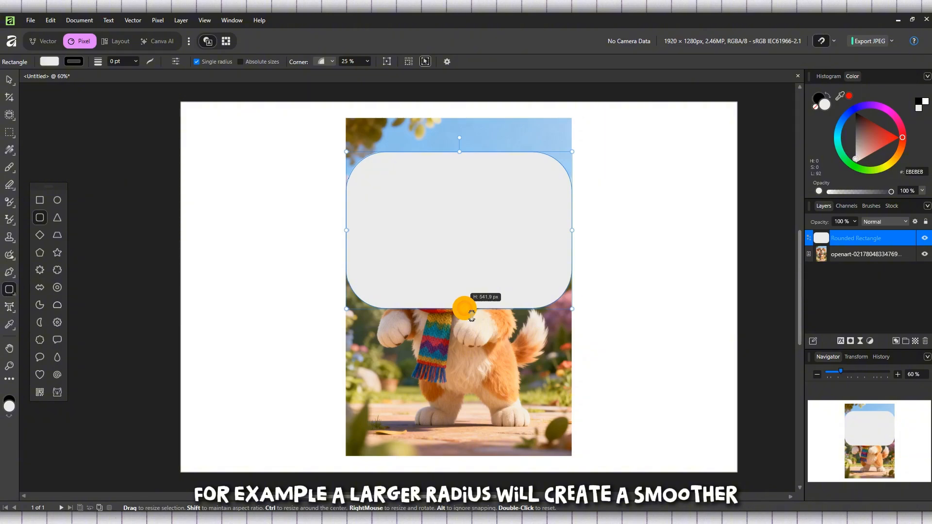
left_click_drag(472, 318, 472, 318)
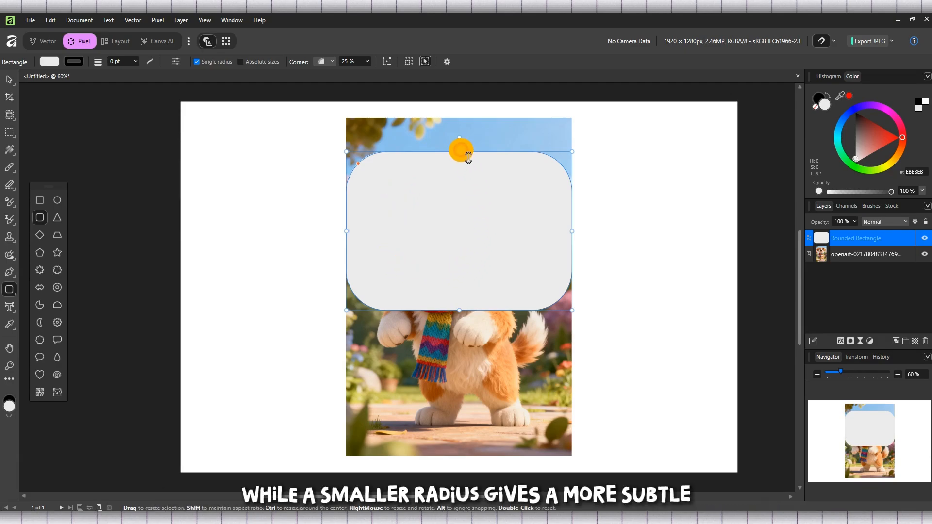
left_click_drag(468, 155, 468, 152)
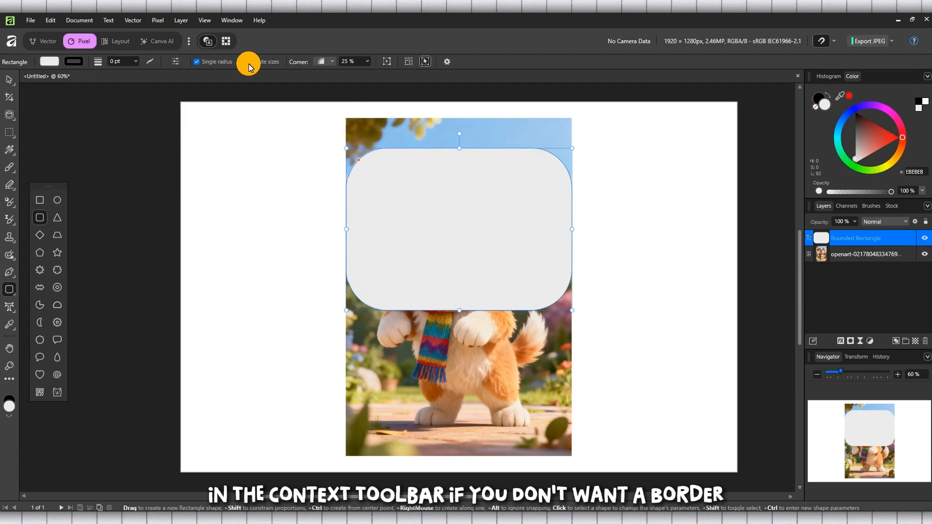
Check the rectangle's border colour and keep its corner type Rounded at 25%
left_click(81, 63)
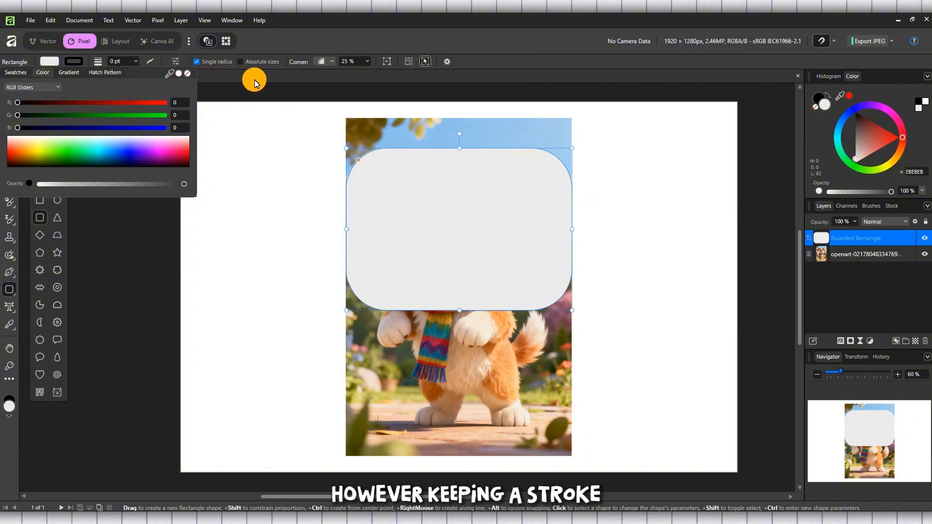
left_click(332, 61)
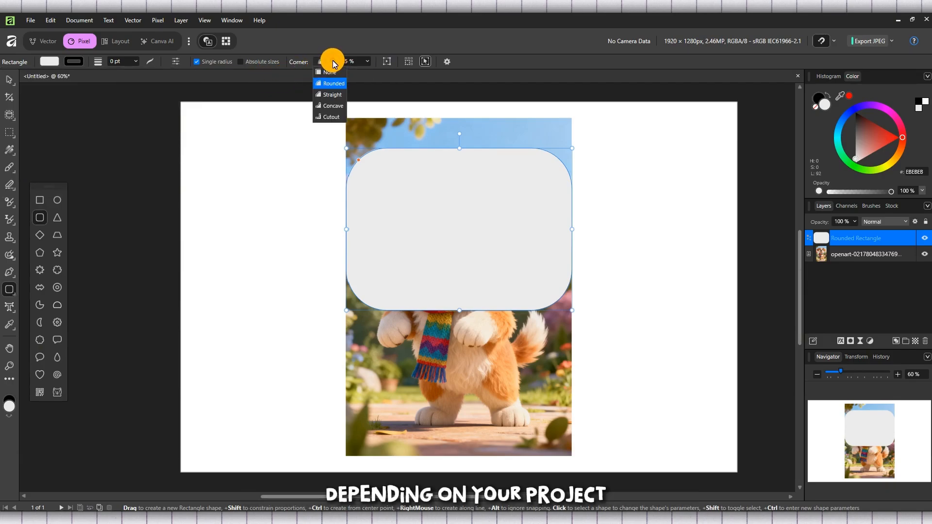
left_click(333, 62)
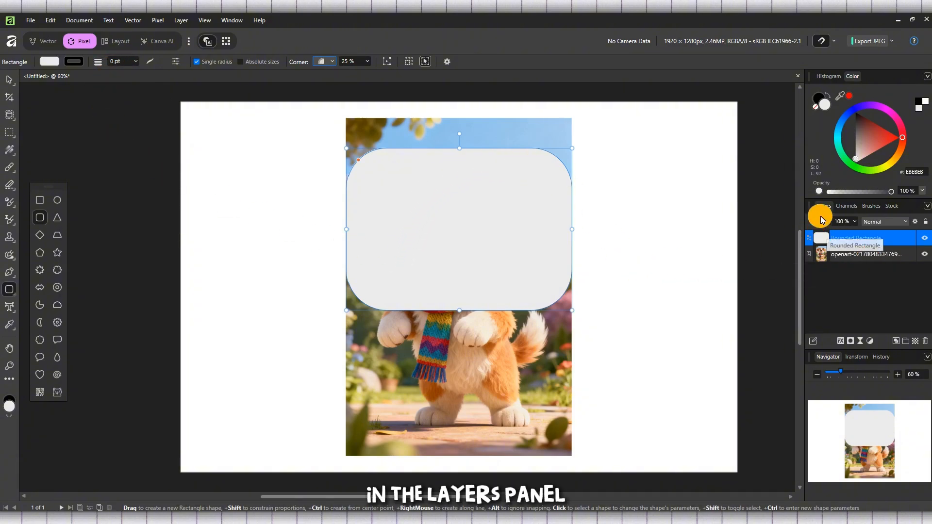
Clip the dog photo layer into the Rounded Rectangle layer, then select the rectangle
left_click(866, 256)
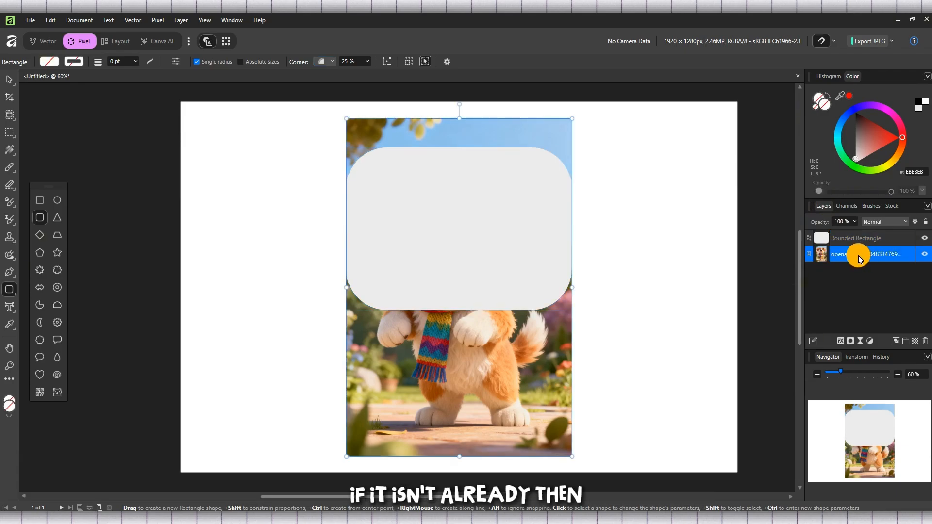
mouse_move(857, 256)
left_mouse_down()
mouse_move(846, 244)
mouse_move(854, 238)
left_mouse_up()
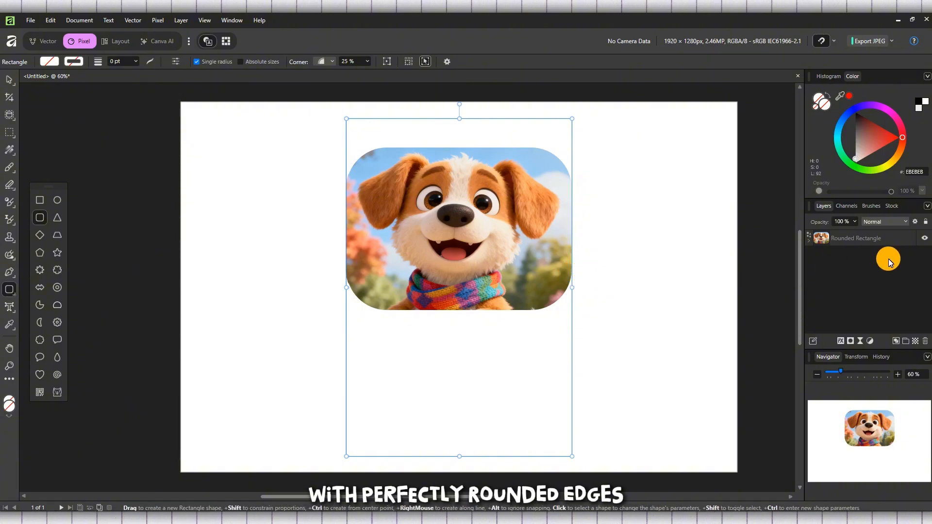
left_click(879, 242)
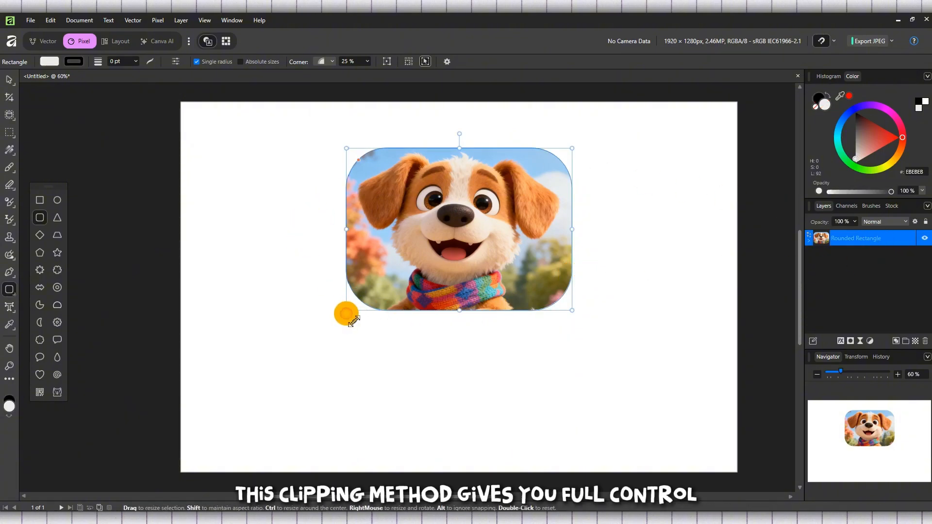
Enlarge the rounded photo frame left, right and downward to show the dog's head and scarf
left_click_drag(346, 314, 349, 349)
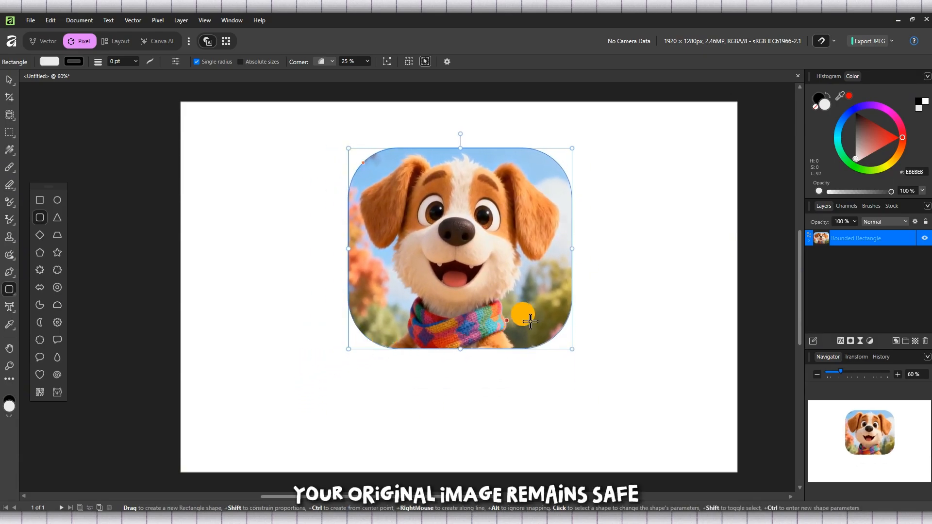
left_click_drag(574, 250, 626, 254)
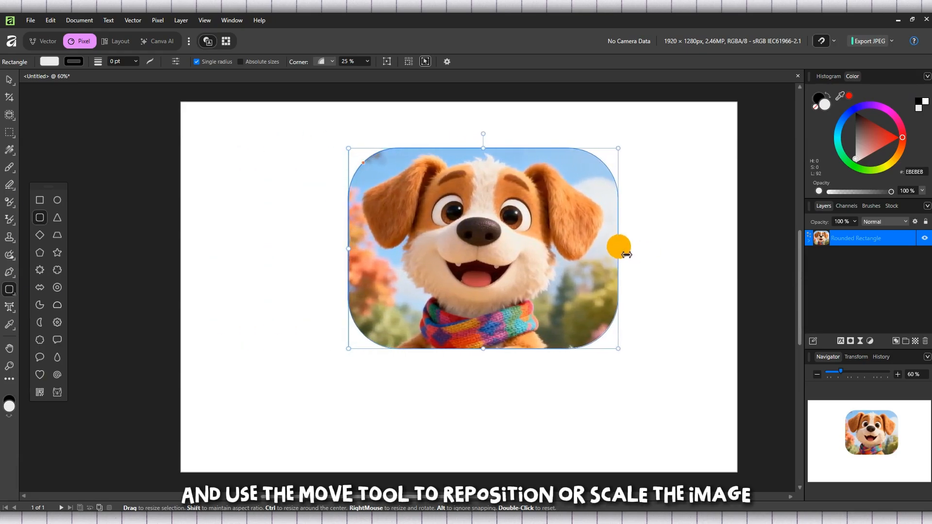
left_click_drag(350, 349, 271, 460)
left_click_drag(464, 375, 468, 341)
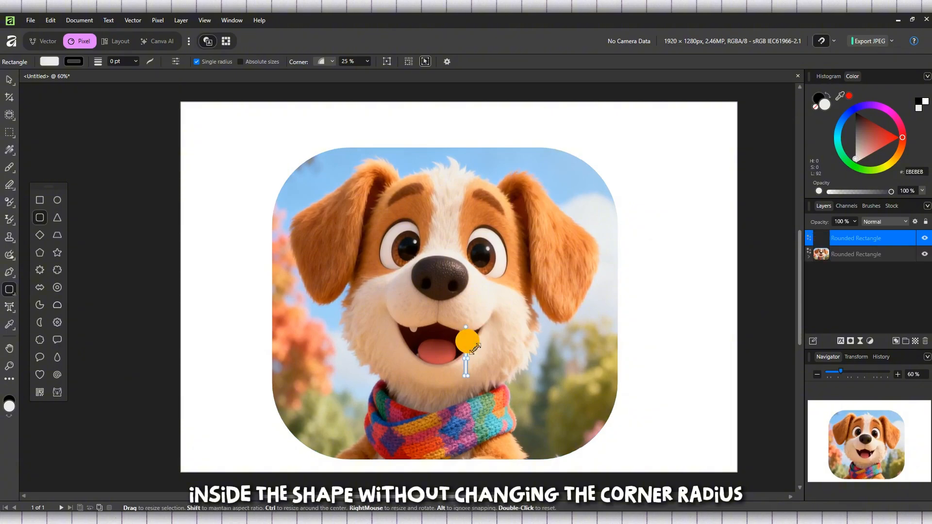
Delete the accidentally drawn thin rectangle layer and switch to the Move Tool
right_click(889, 239)
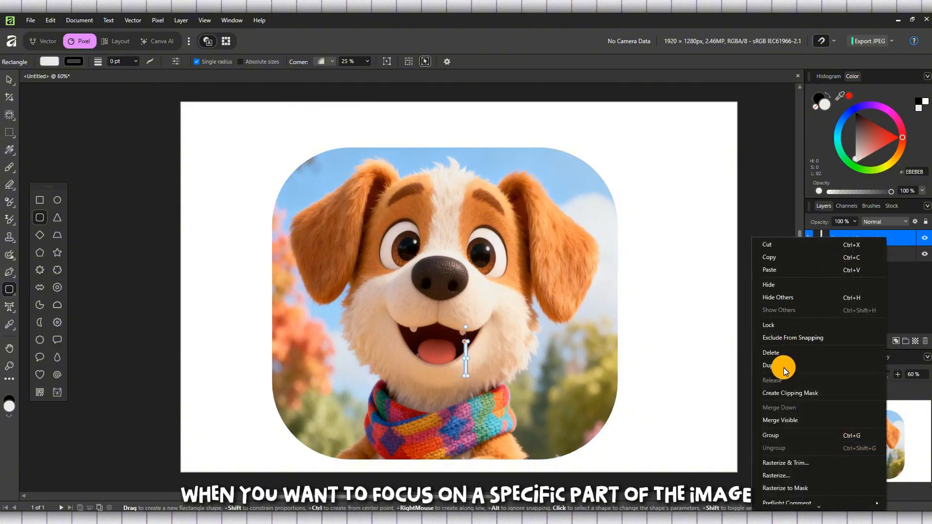
left_click(782, 352)
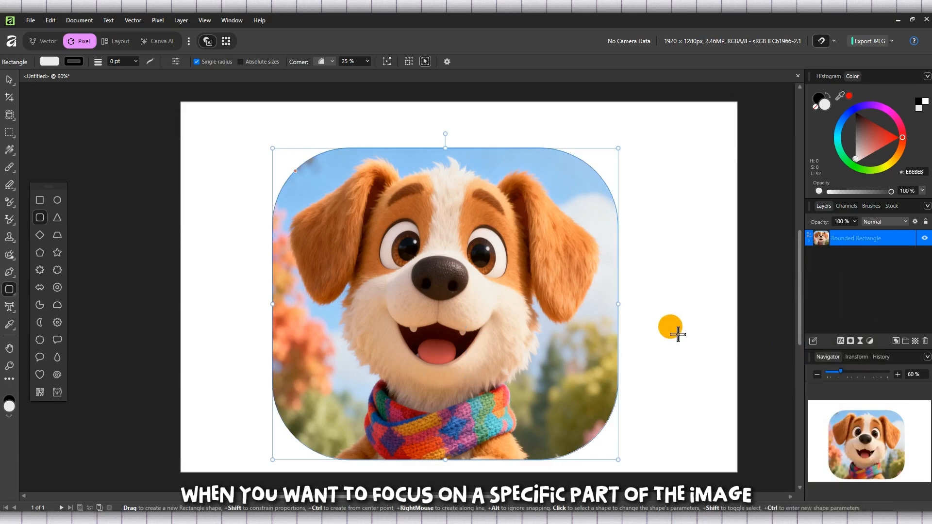
left_click(9, 80)
Snap the photo frame to the page centre and reduce its corner radius to 10%
left_click_drag(399, 270, 409, 251)
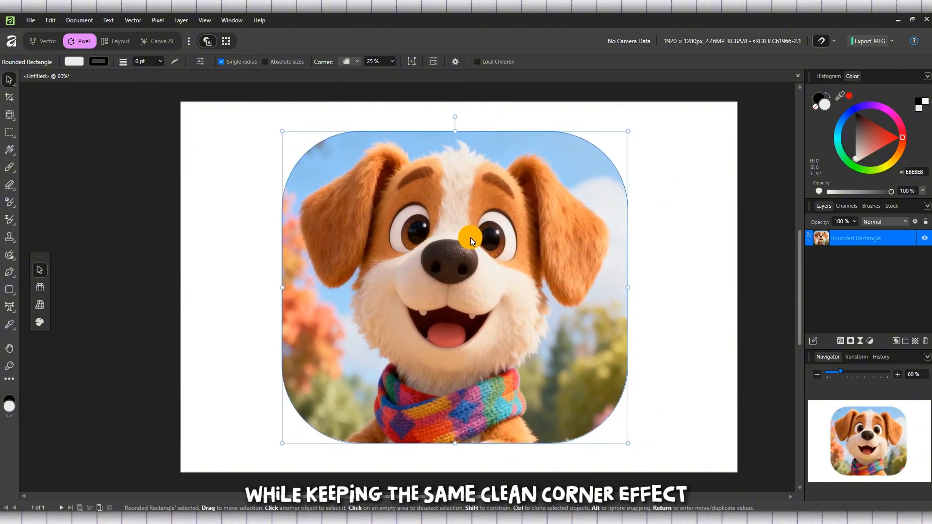
left_click_drag(516, 237, 518, 238)
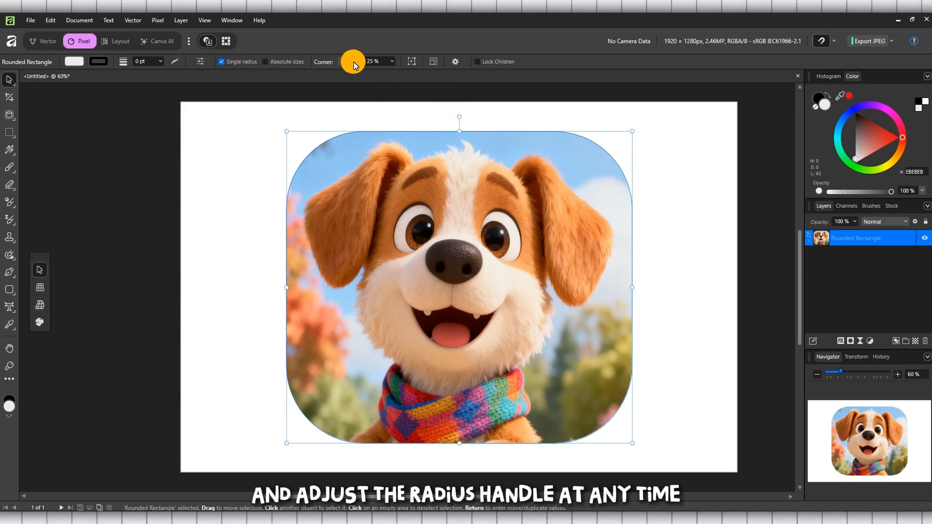
left_click(392, 61)
left_click_drag(395, 72, 385, 75)
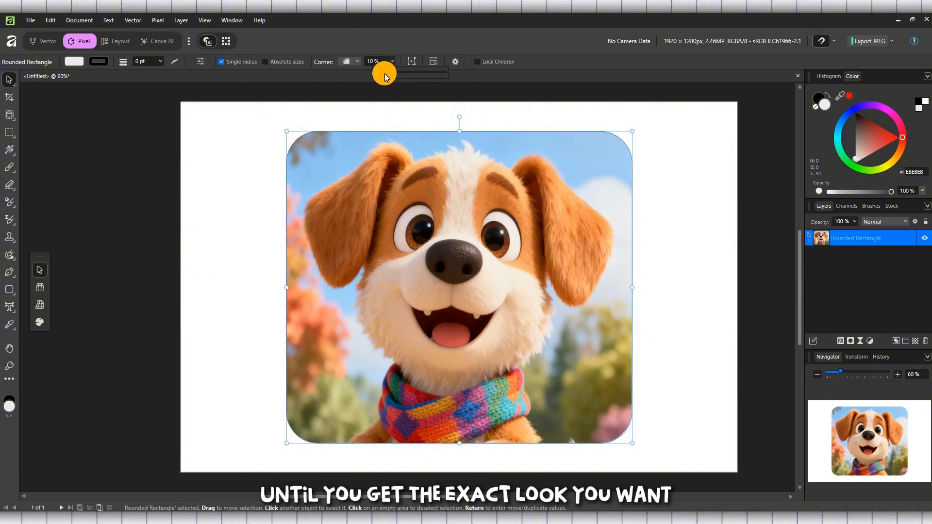
Keep Rounded corners and give the photo frame a black 1.7 pt stroke
left_click(356, 60)
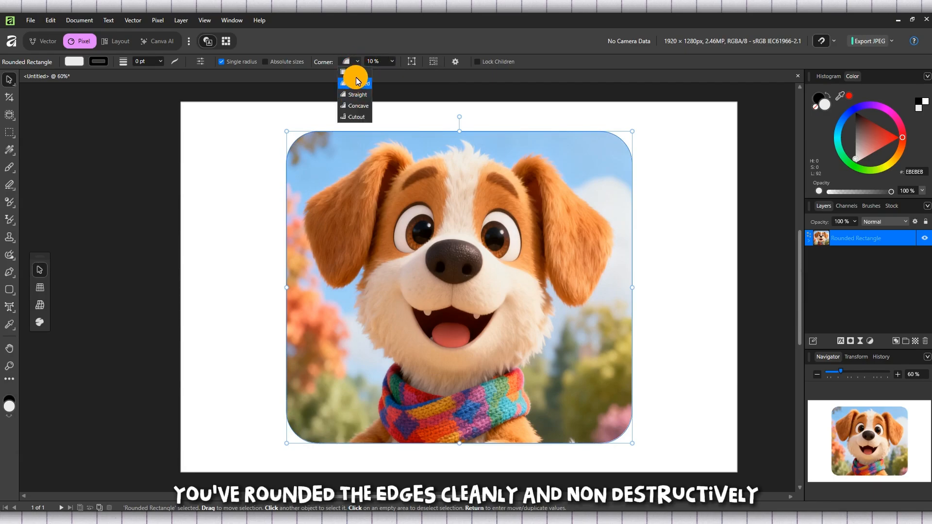
left_click(391, 60)
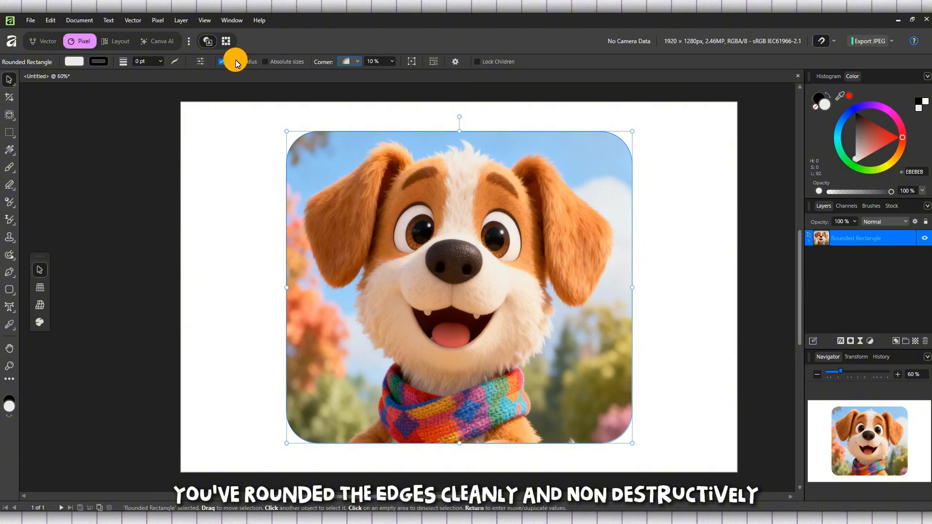
left_click(92, 64)
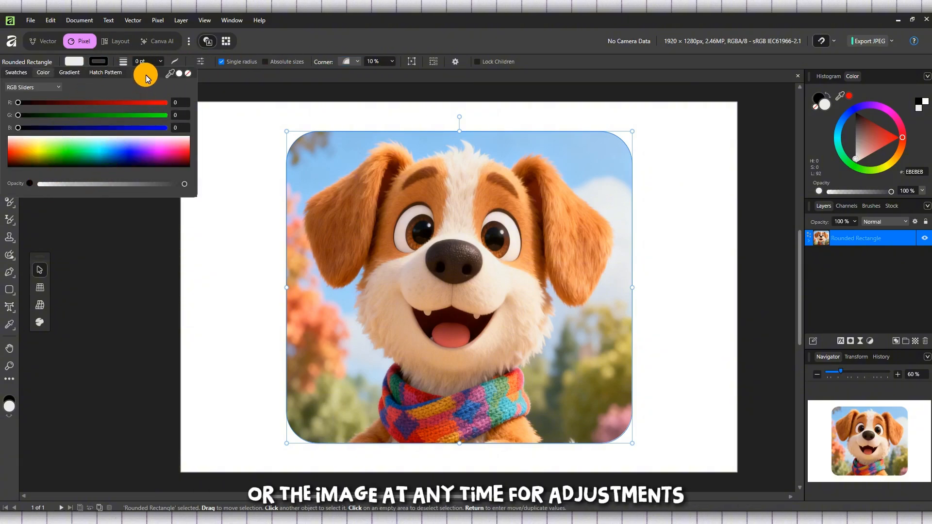
left_click(160, 59)
left_click(160, 59)
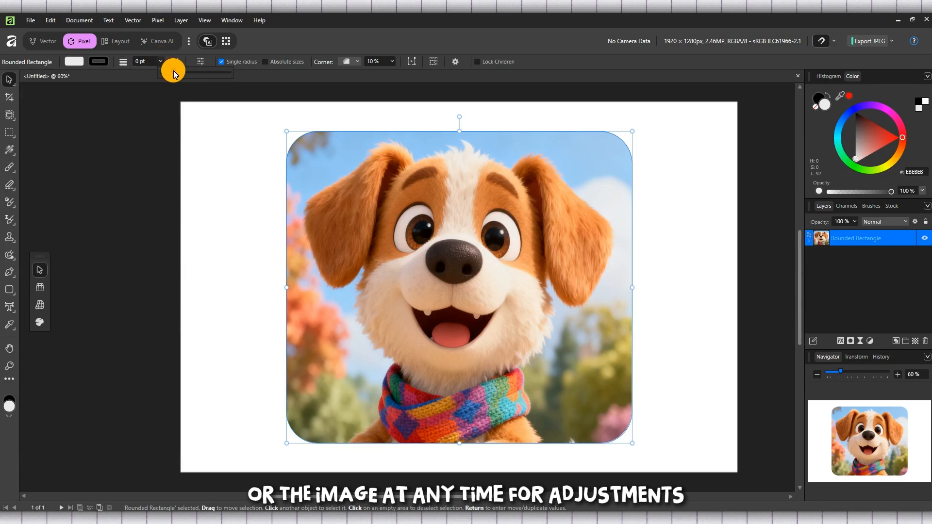
left_click_drag(174, 71, 178, 71)
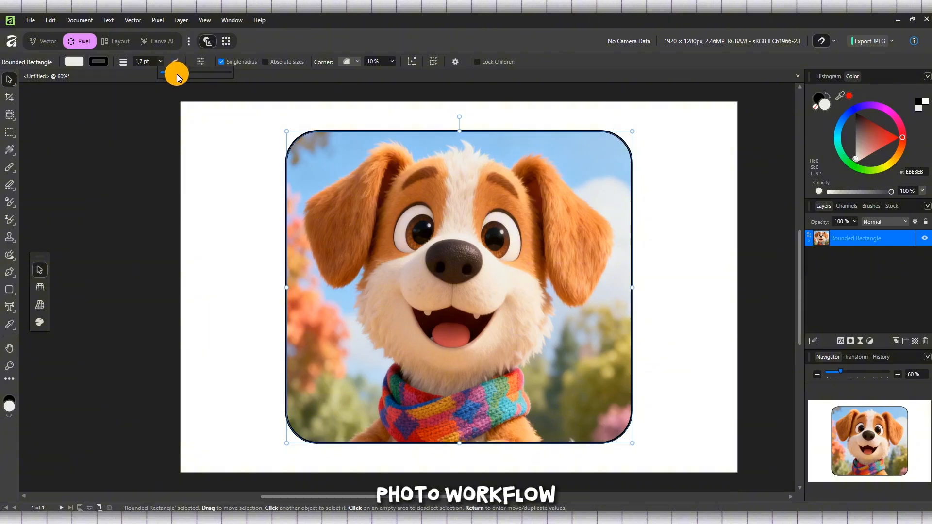